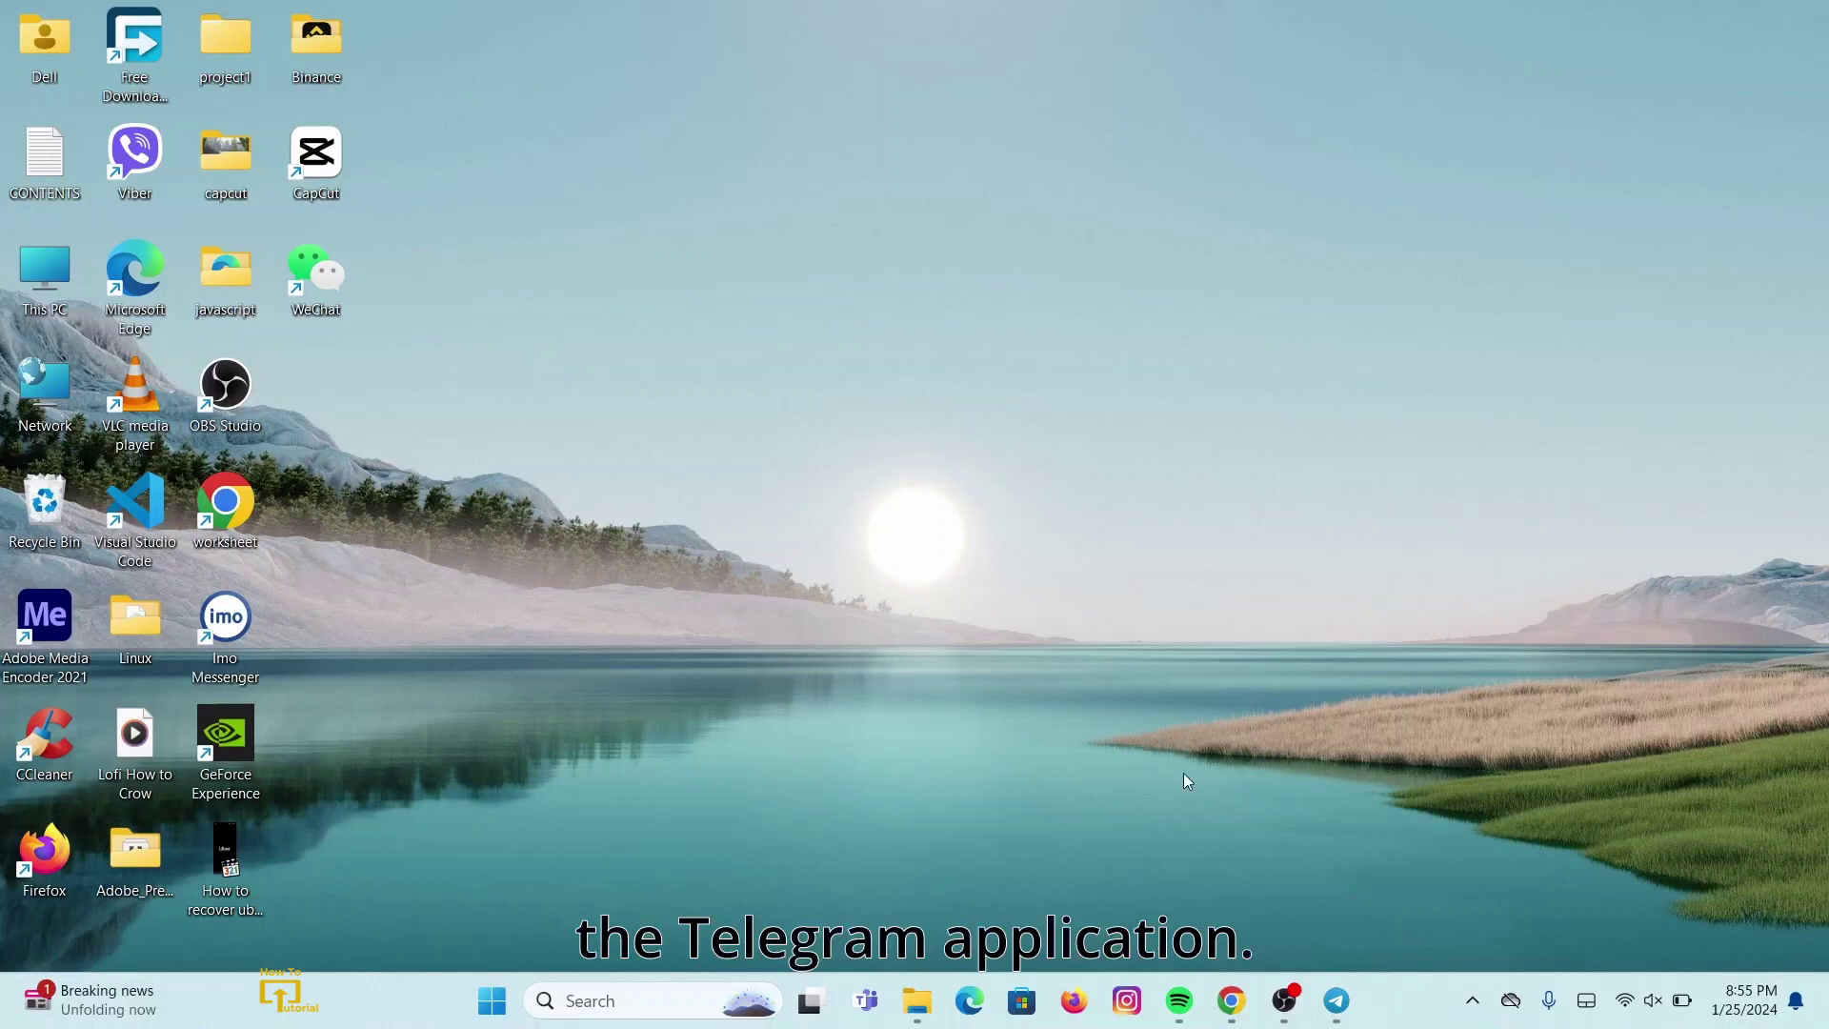
Launch Telegram Desktop from the taskbar to reach its QR-code login screen.
click(1343, 1008)
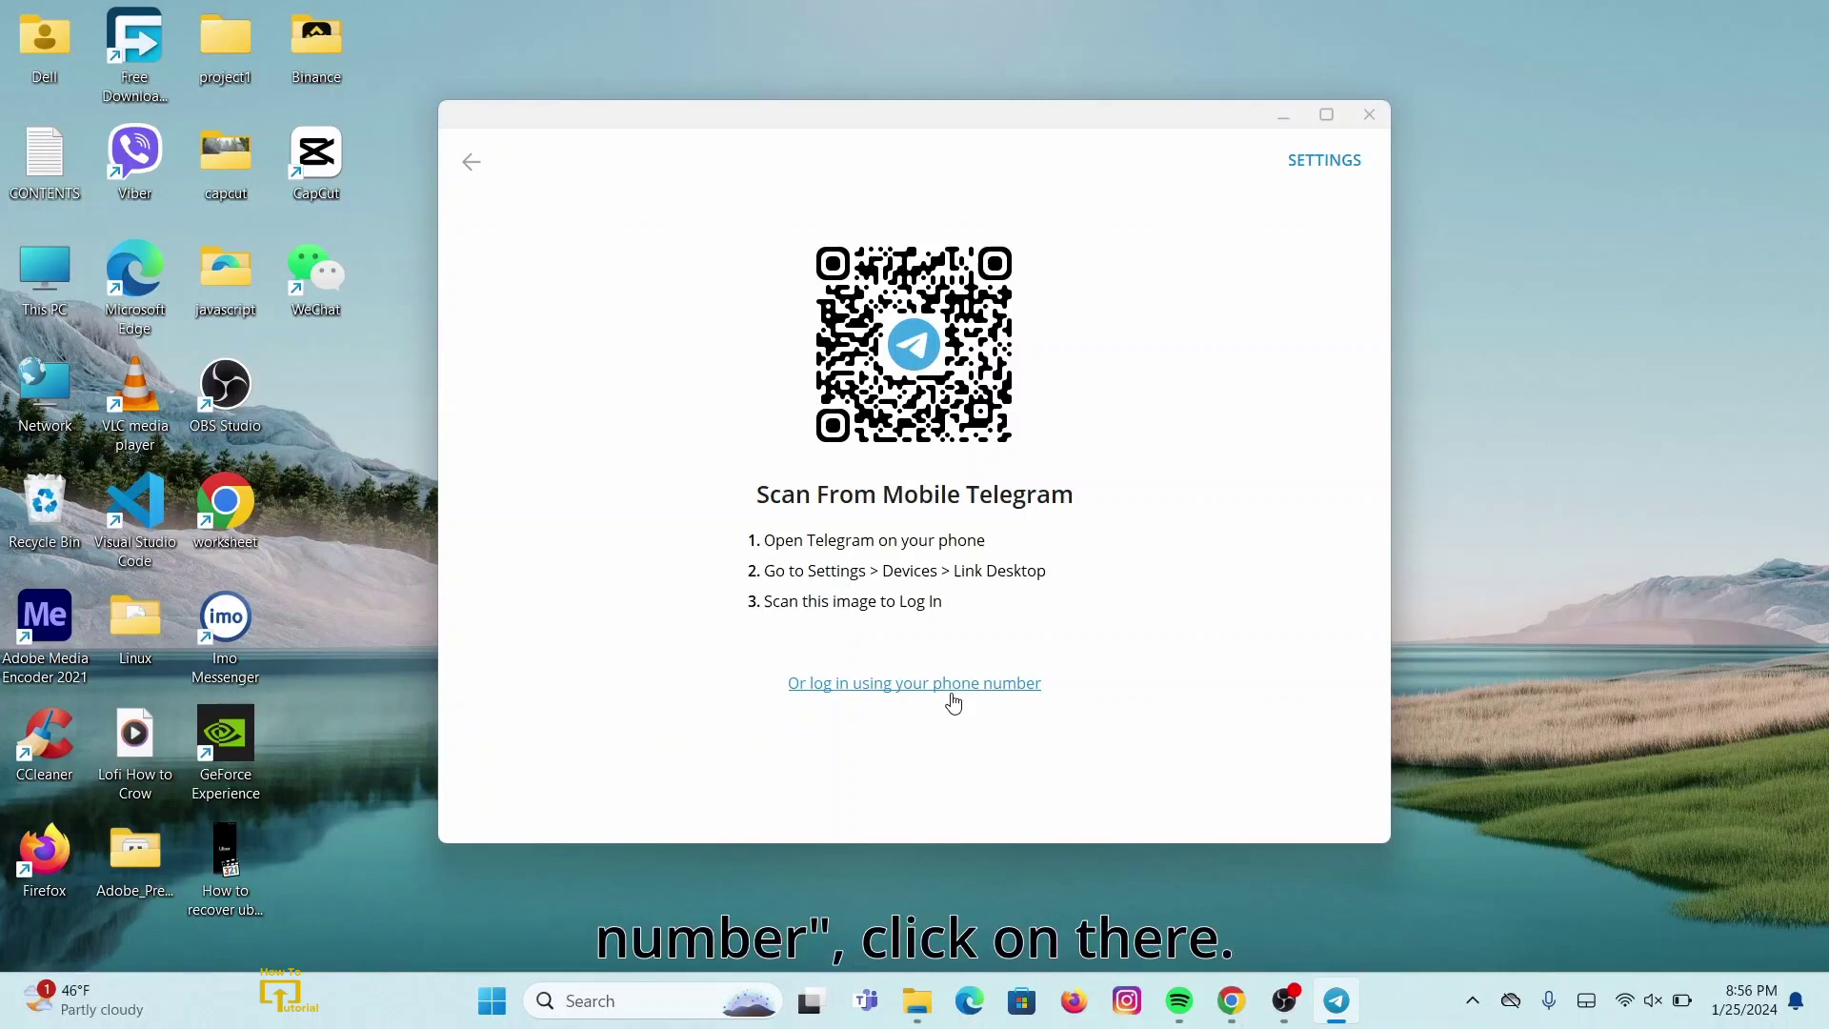
Log in by phone number under Nepal +977 and submit it to reach the code-entry screen.
click(953, 687)
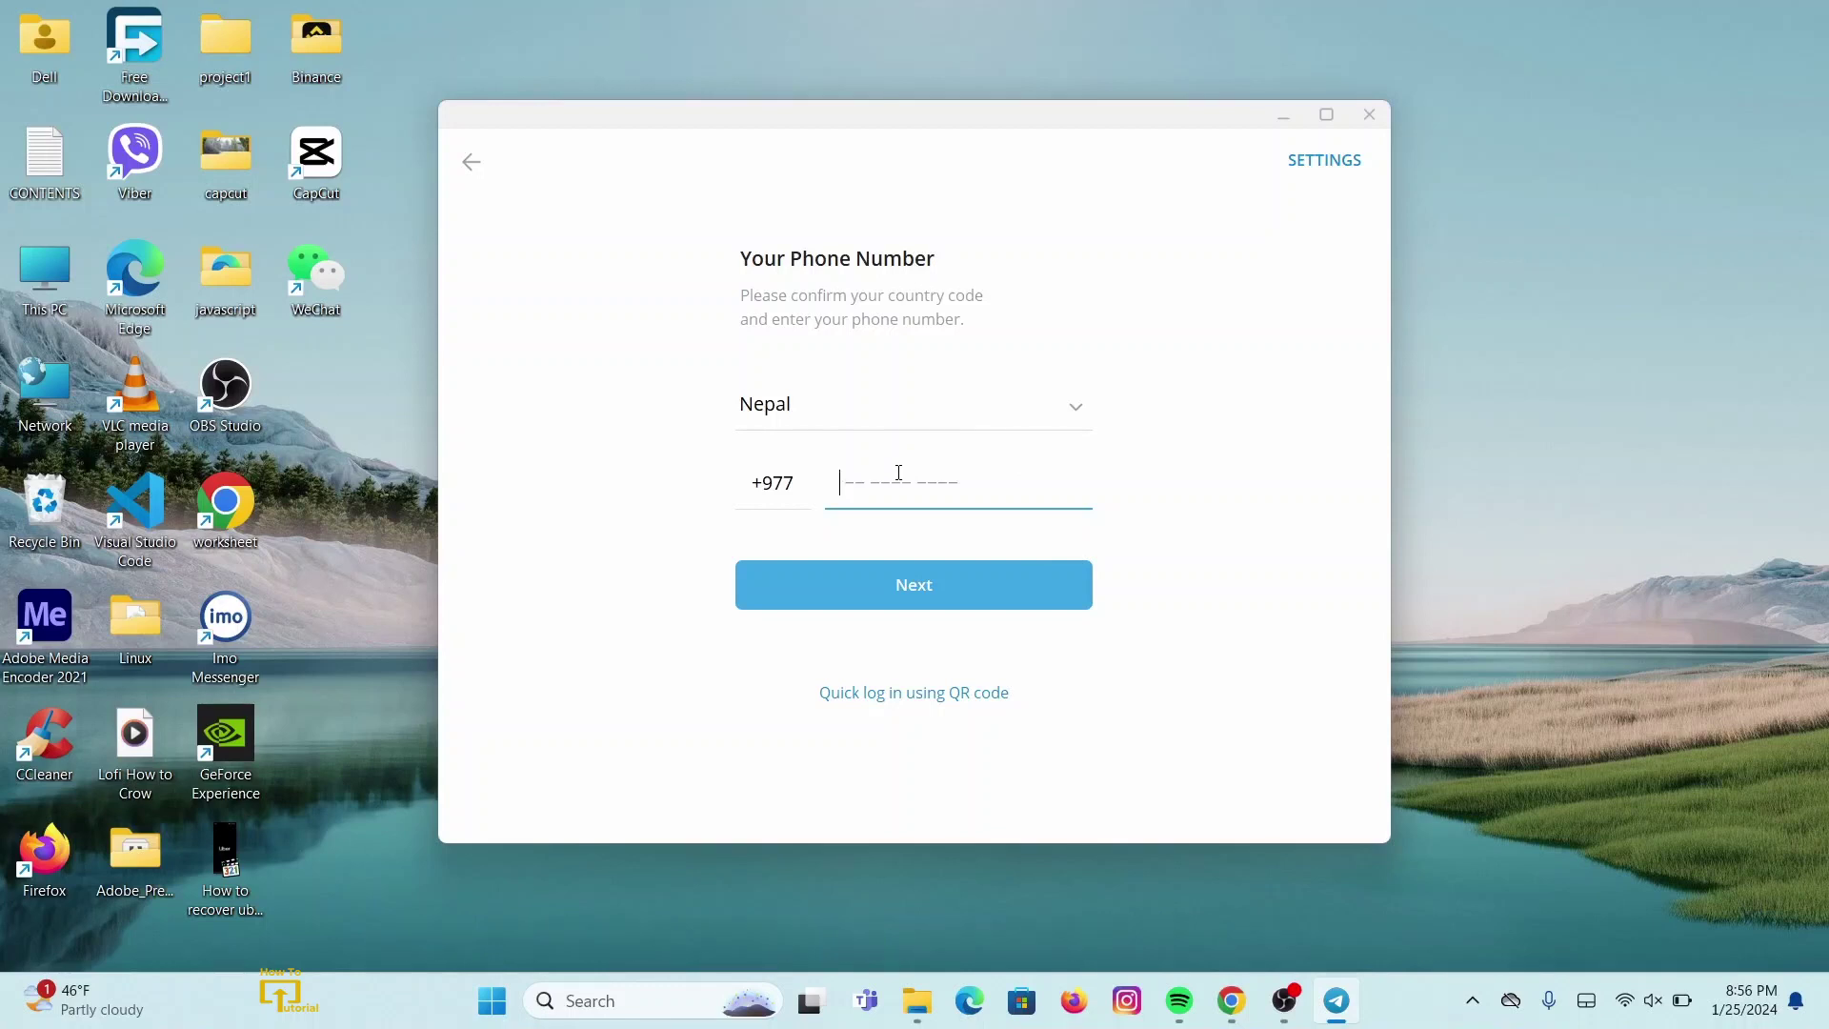
click(984, 594)
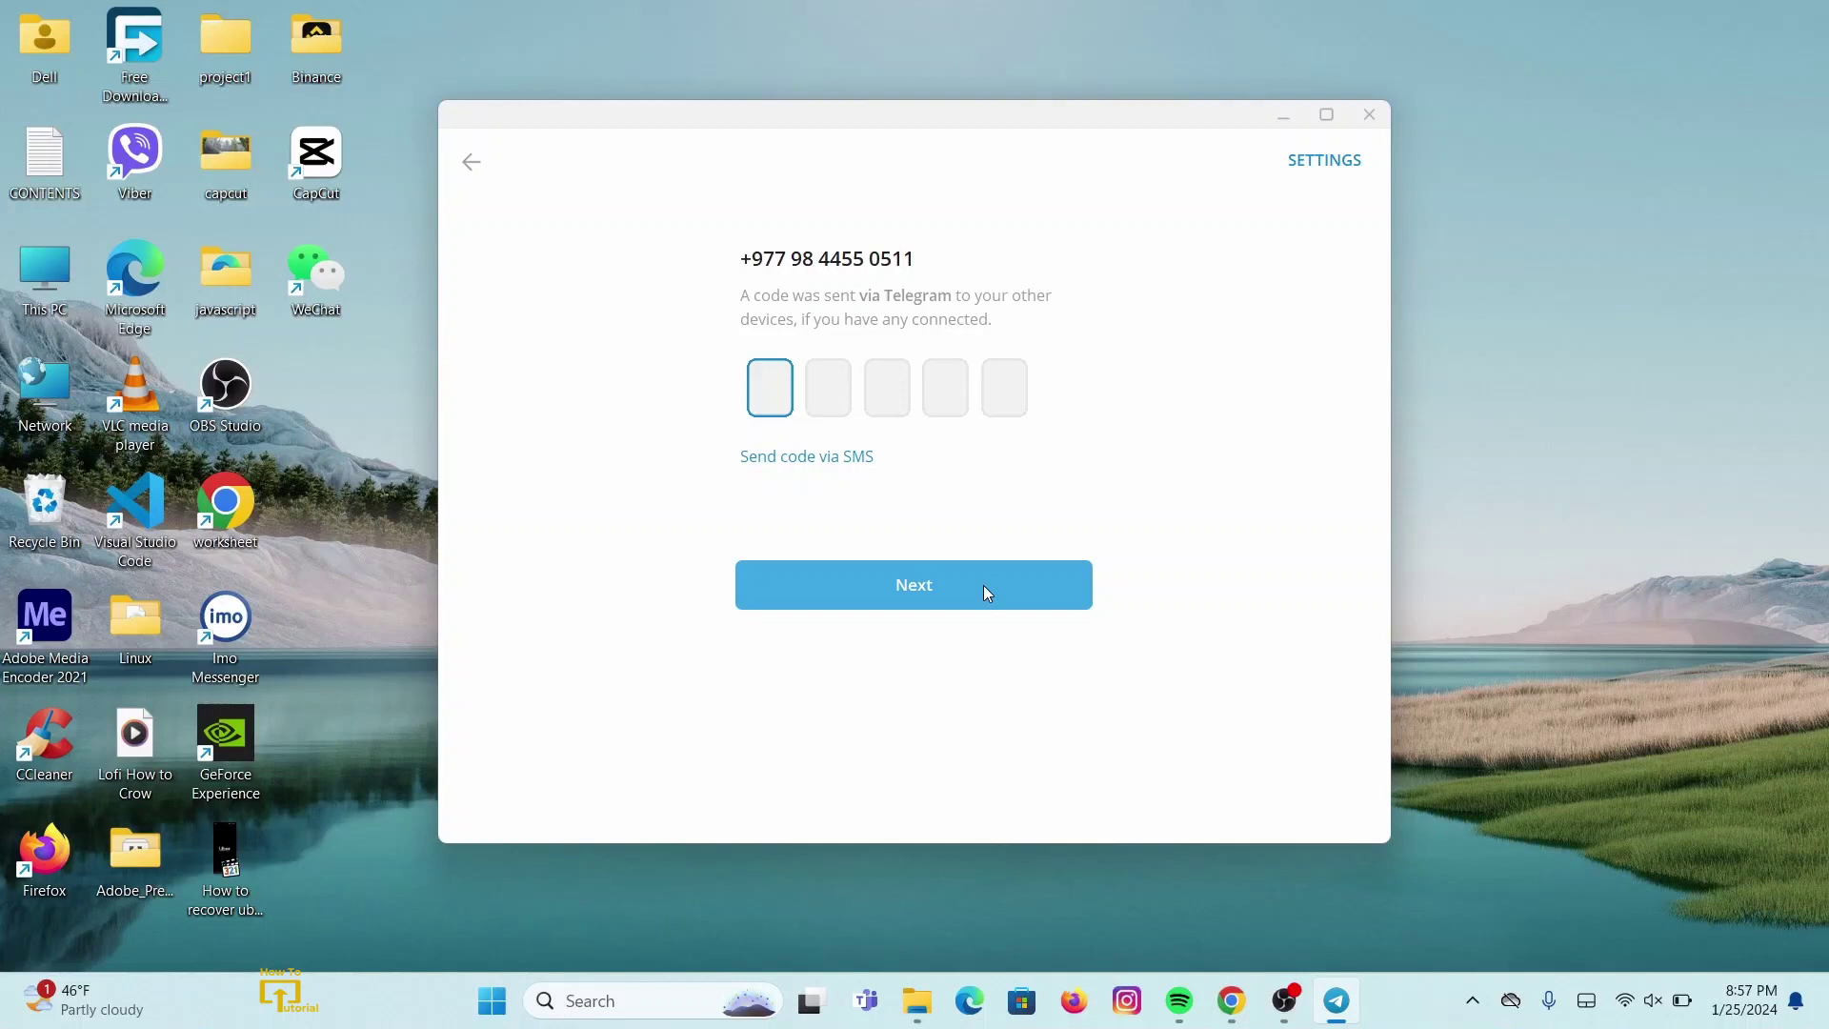